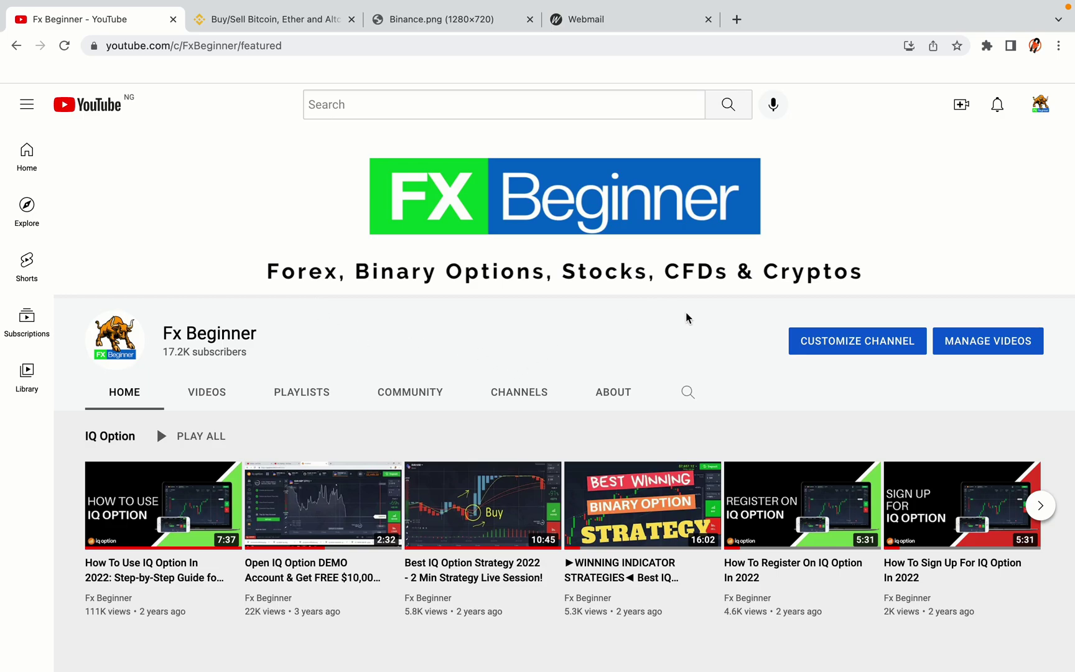
# Switch from the YouTube channel page to the Binance homepage tab
pyautogui.click(267, 18)
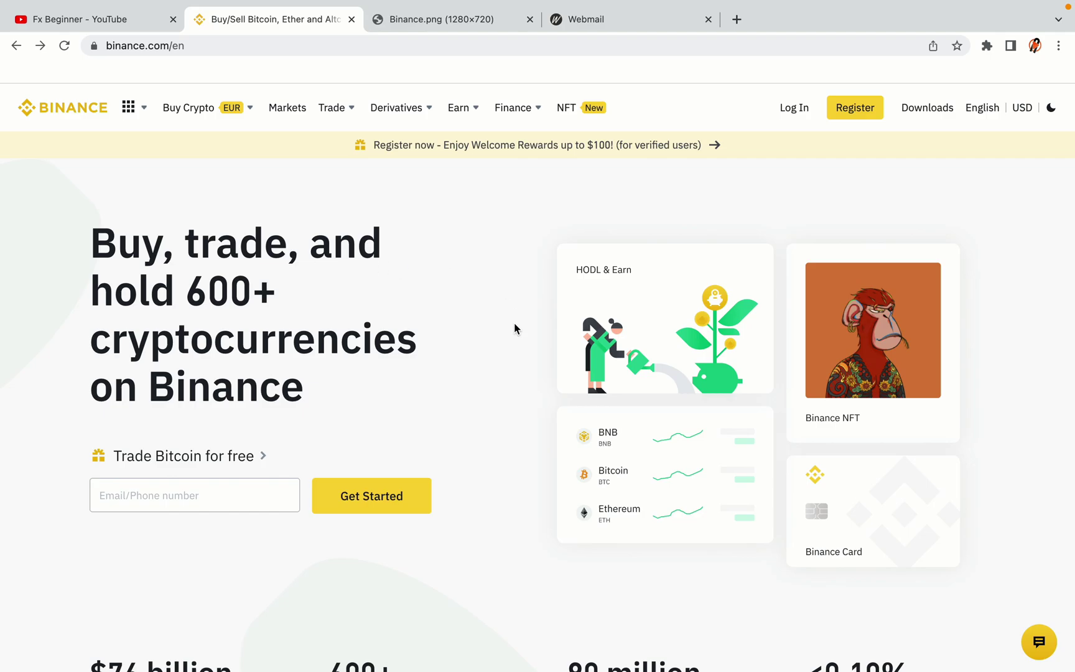
pyautogui.scroll(-2, 521, 374)
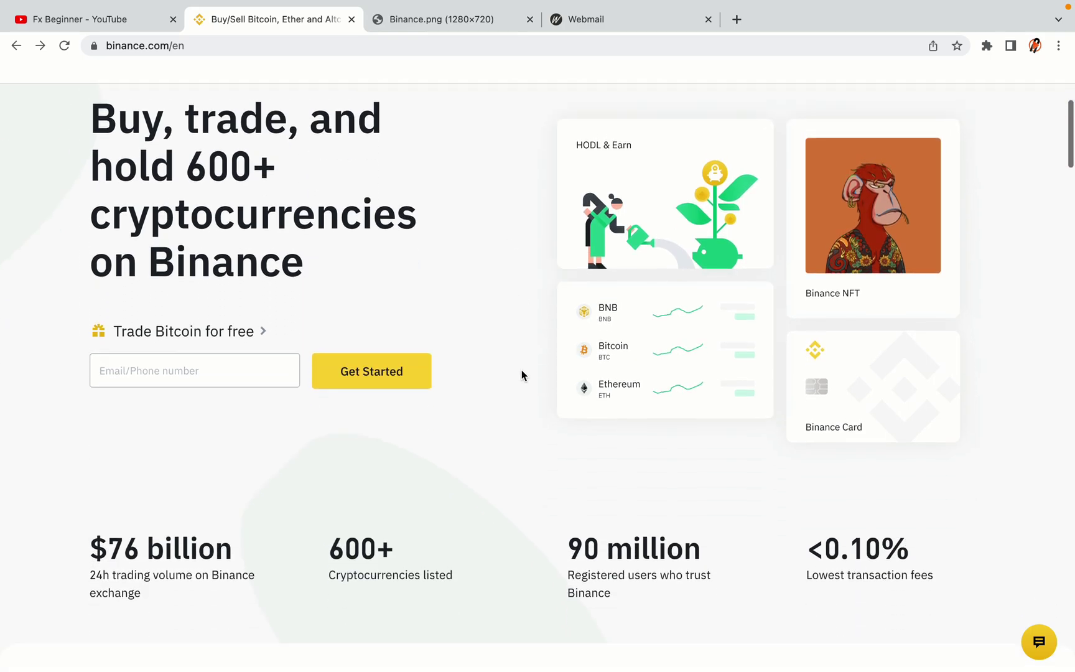
pyautogui.scroll(-1, 522, 375)
pyautogui.scroll(-1, 522, 374)
pyautogui.scroll(-1, 522, 374)
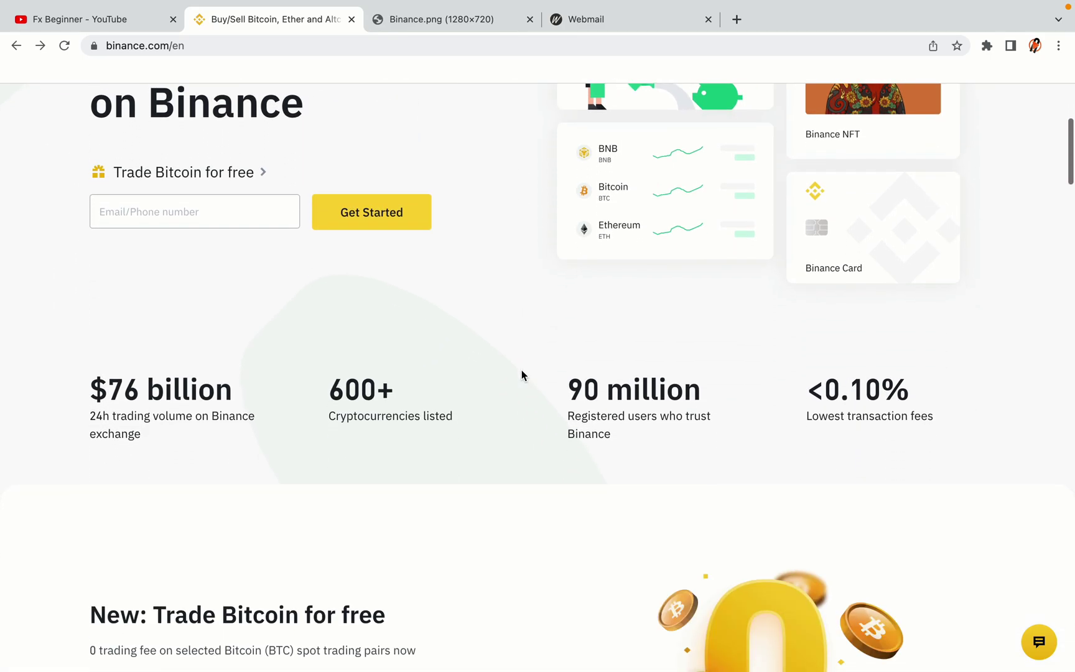
pyautogui.scroll(-4, 522, 374)
pyautogui.scroll(-1, 521, 375)
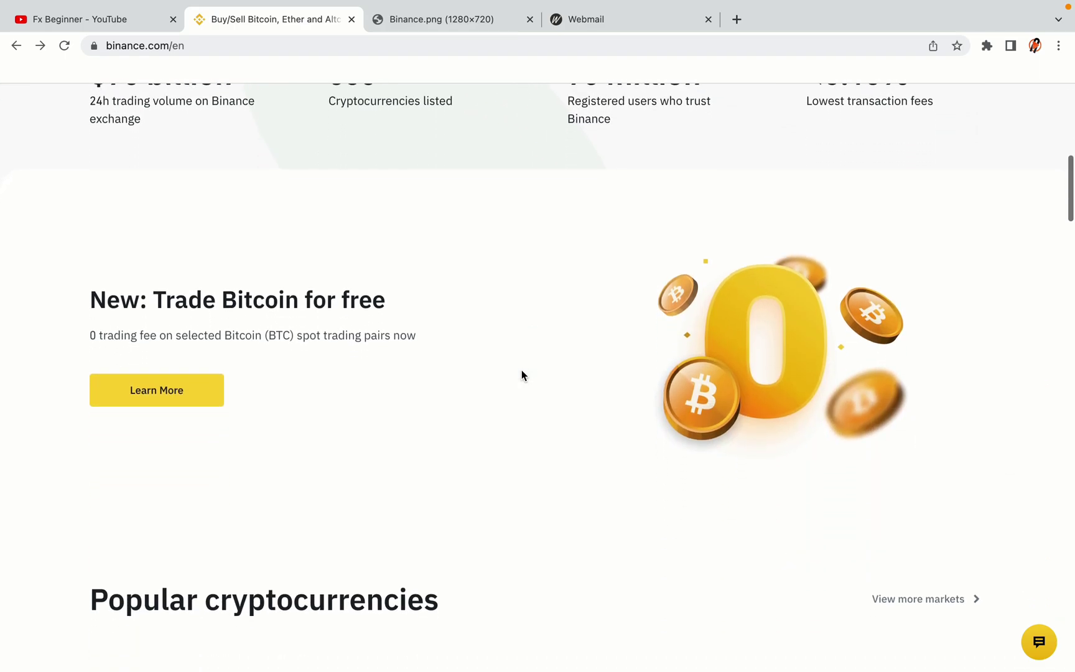
pyautogui.scroll(3, 521, 374)
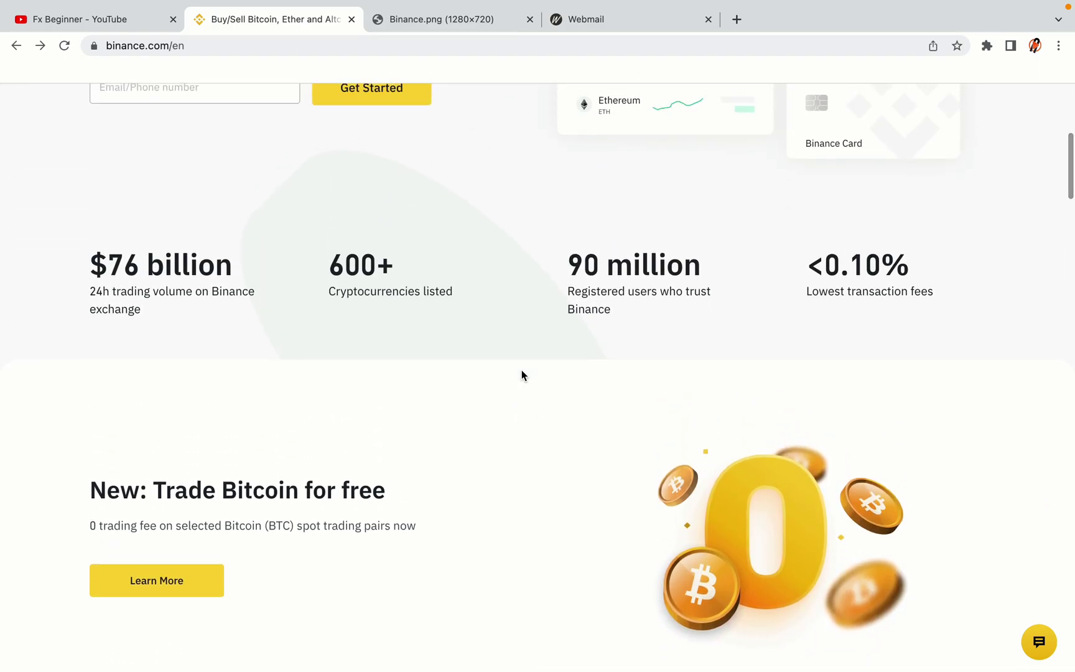
pyautogui.scroll(-7, 521, 375)
pyautogui.scroll(-2, 522, 375)
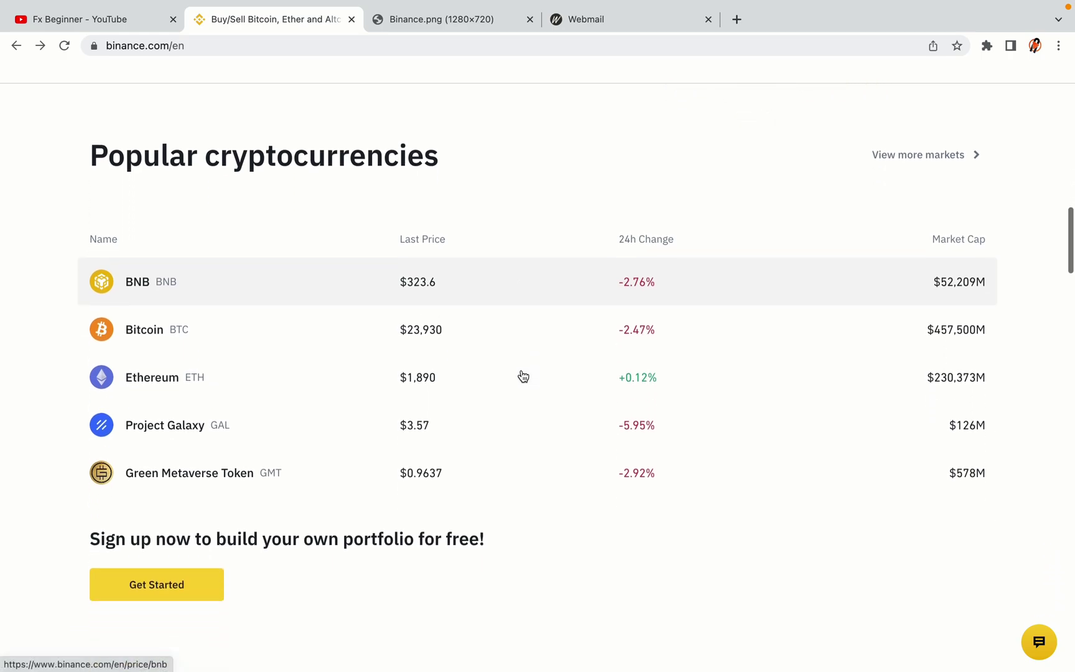
pyautogui.scroll(-3, 521, 375)
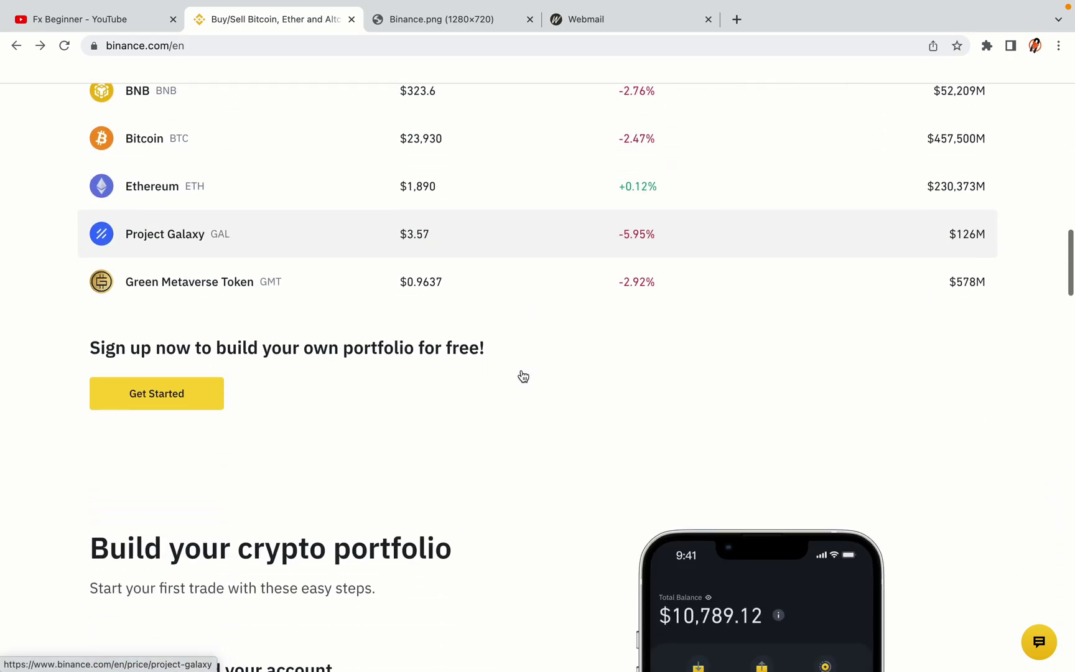
pyautogui.scroll(-3, 522, 375)
pyautogui.scroll(-3, 522, 375)
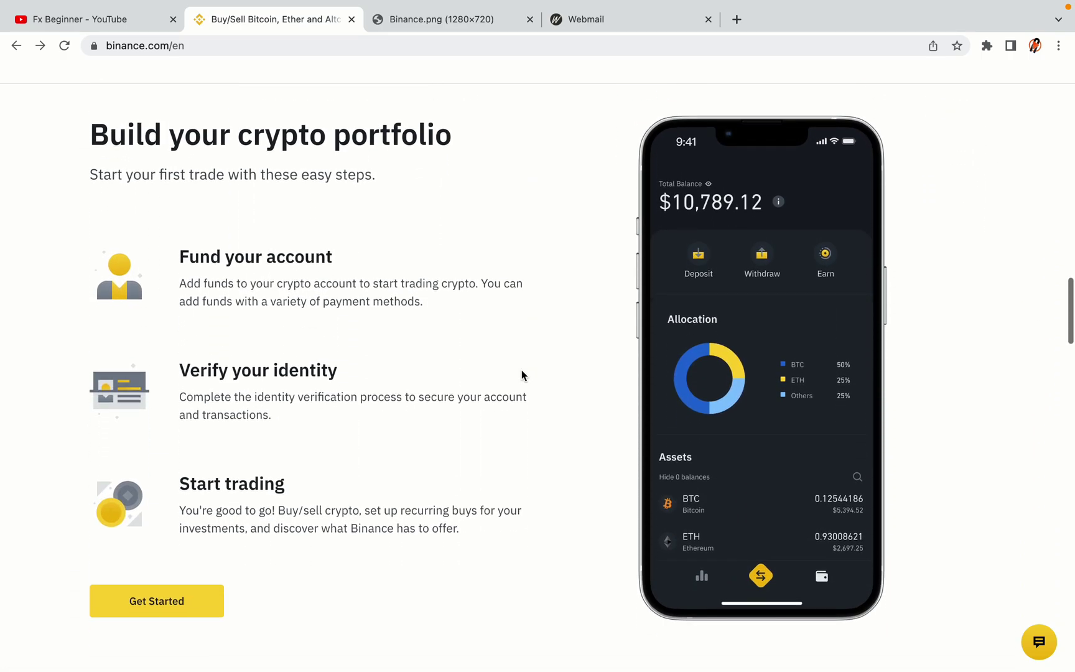
pyautogui.scroll(-5, 521, 373)
pyautogui.scroll(-2, 521, 373)
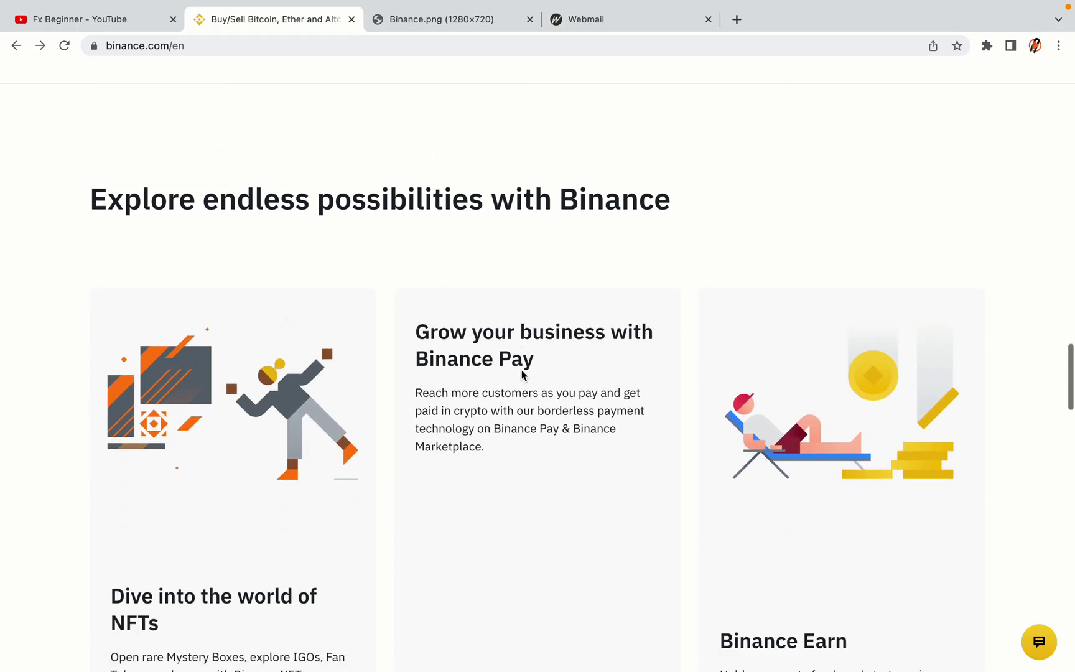
pyautogui.scroll(-1, 522, 374)
pyautogui.scroll(-5, 521, 374)
pyautogui.scroll(-1, 521, 371)
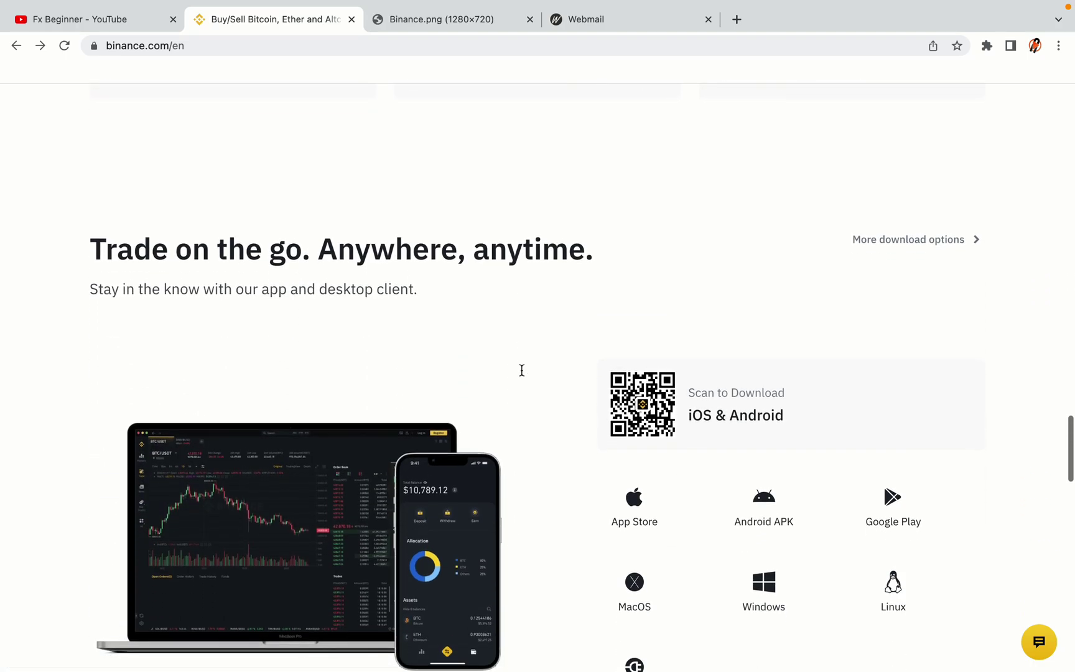
pyautogui.scroll(-1, 521, 369)
pyautogui.scroll(-5, 522, 370)
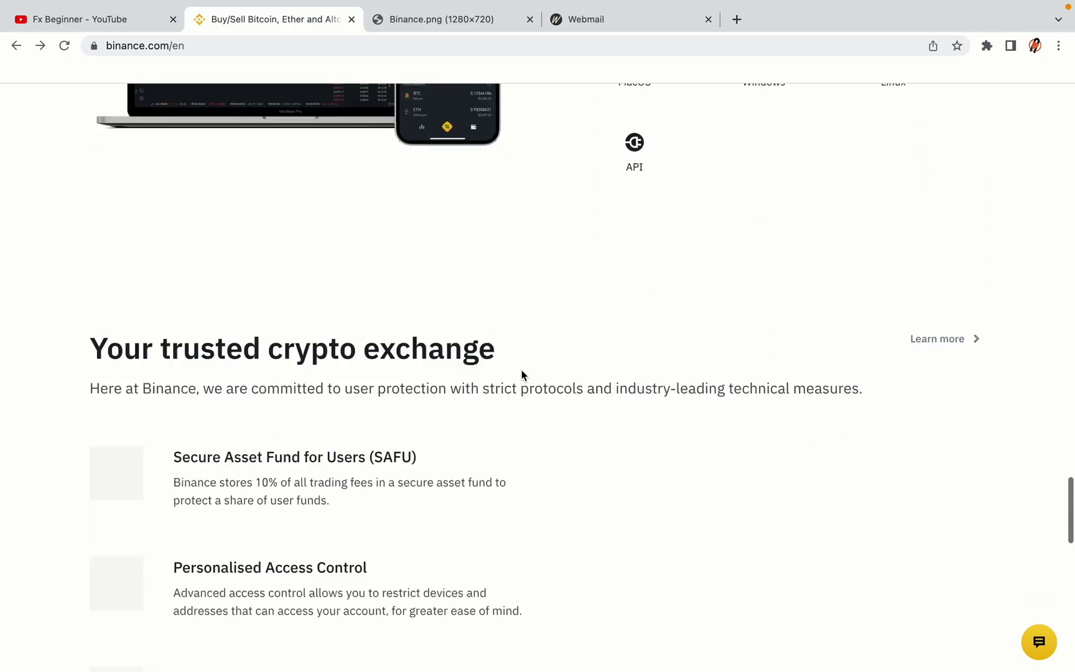
pyautogui.scroll(-3, 522, 369)
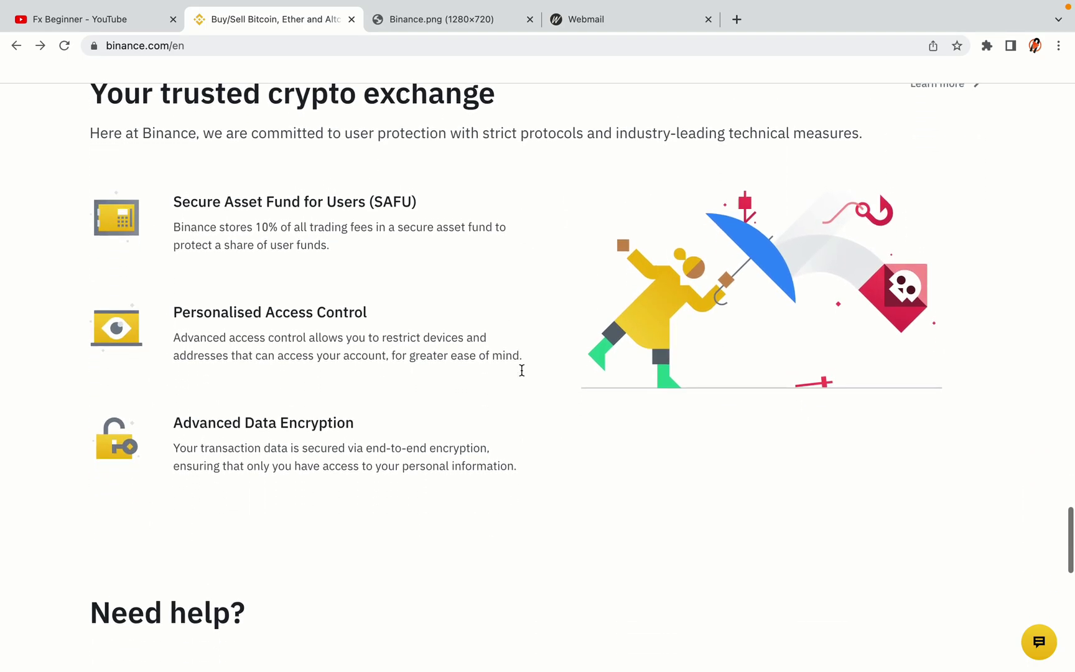
pyautogui.scroll(-5, 522, 370)
pyautogui.scroll(15, 522, 370)
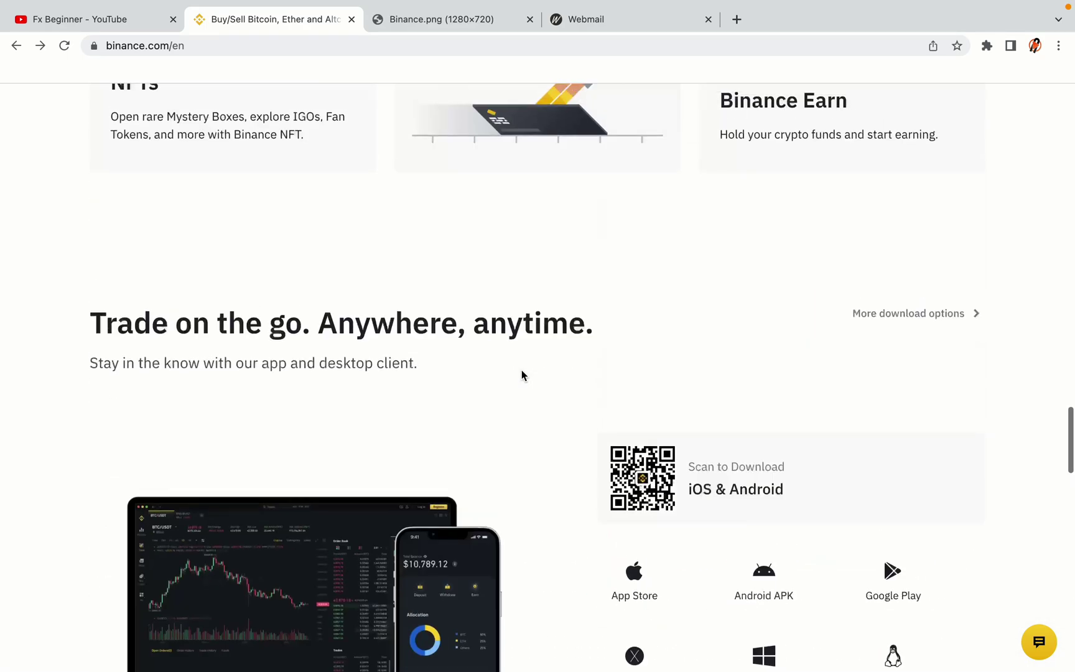
pyautogui.scroll(10, 522, 375)
pyautogui.scroll(3, 521, 376)
pyautogui.scroll(3, 522, 375)
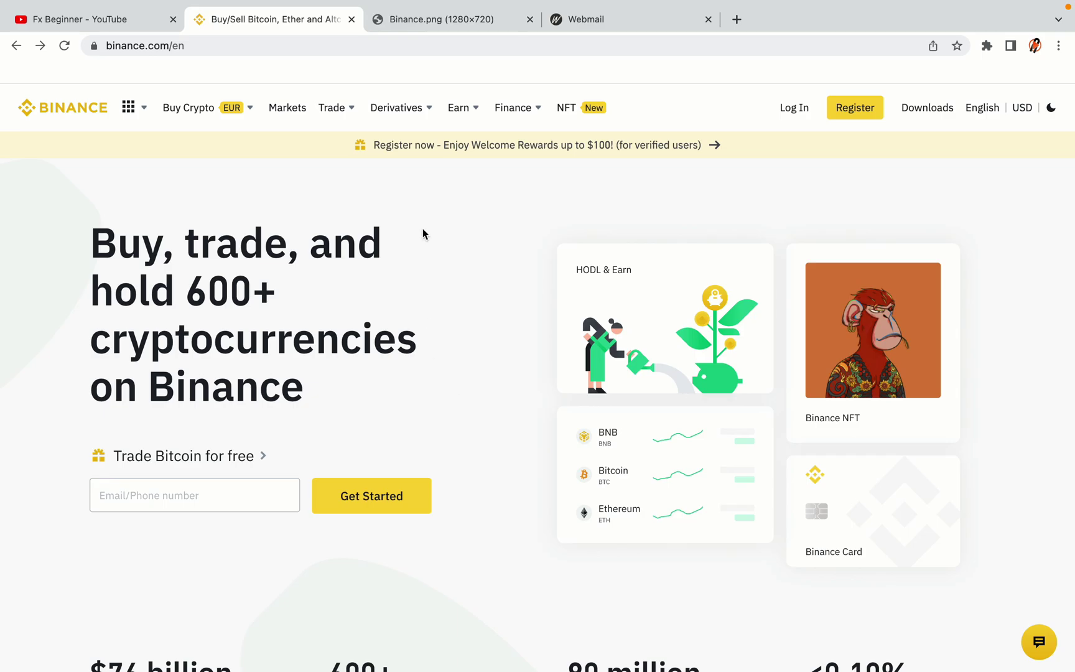
pyautogui.click(448, 18)
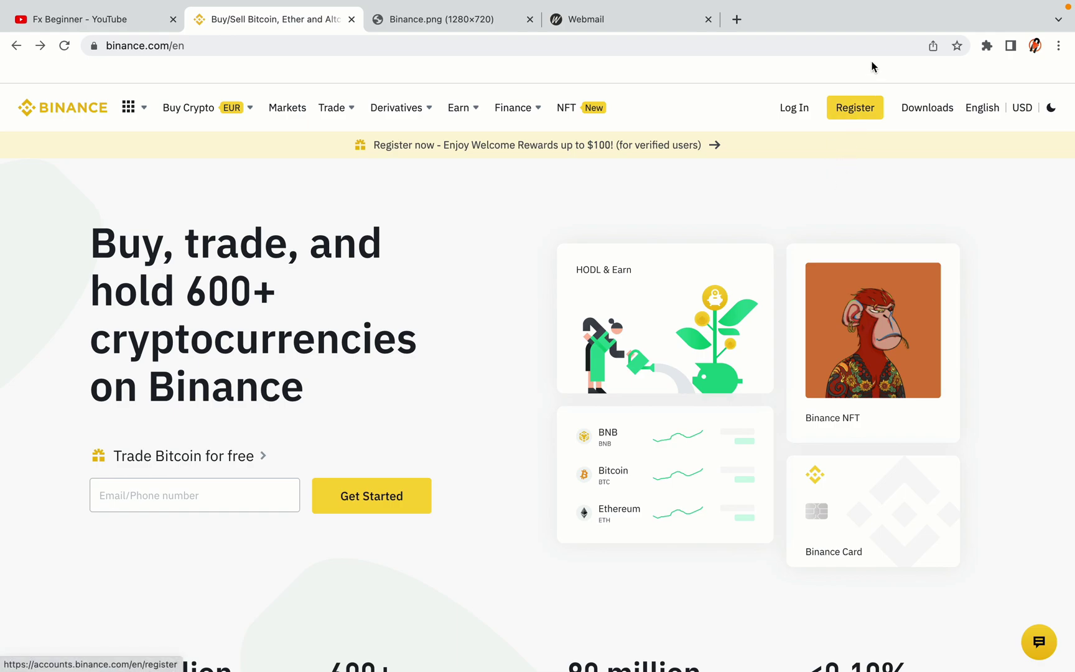
pyautogui.click(864, 116)
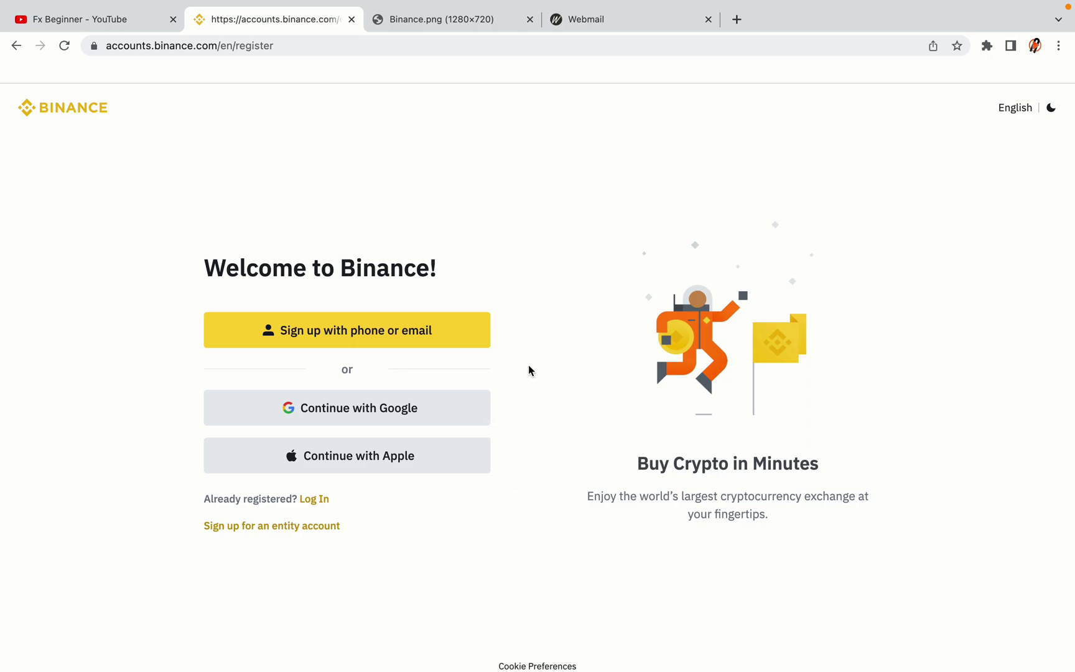
# Choose to sign up with phone or email for a personal account
pyautogui.click(443, 343)
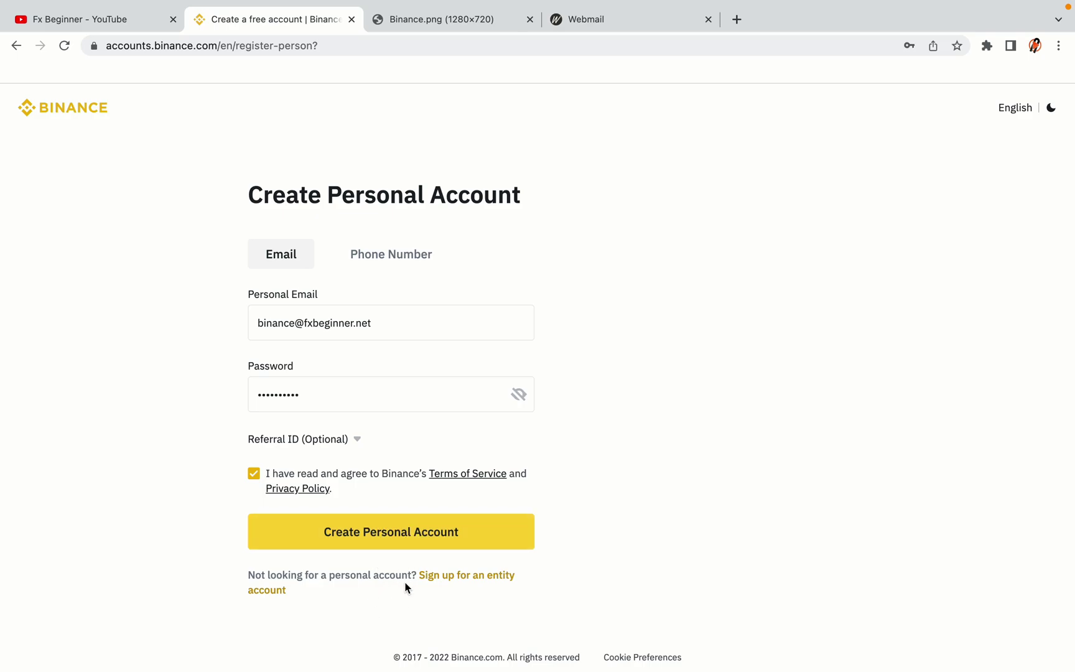
# Submit Create Personal Account so Binance sends the 6-digit email code
pyautogui.click(409, 539)
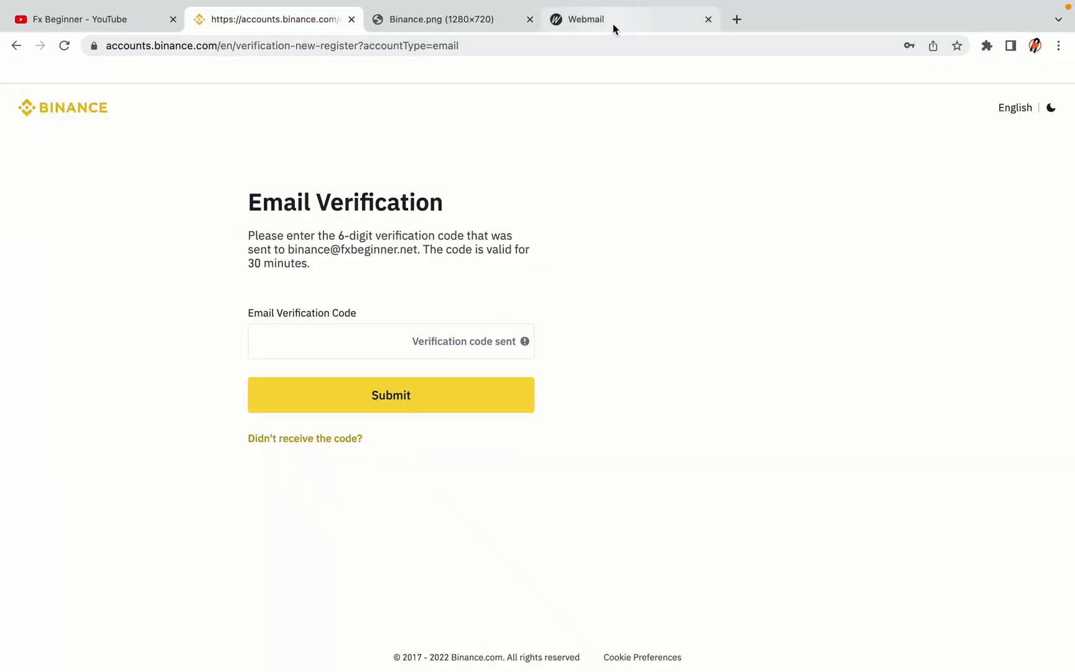
# Move the Webmail tab beside Binance and bring up the inbox
pyautogui.moveTo(612, 24); pyautogui.dragTo(450, 21)
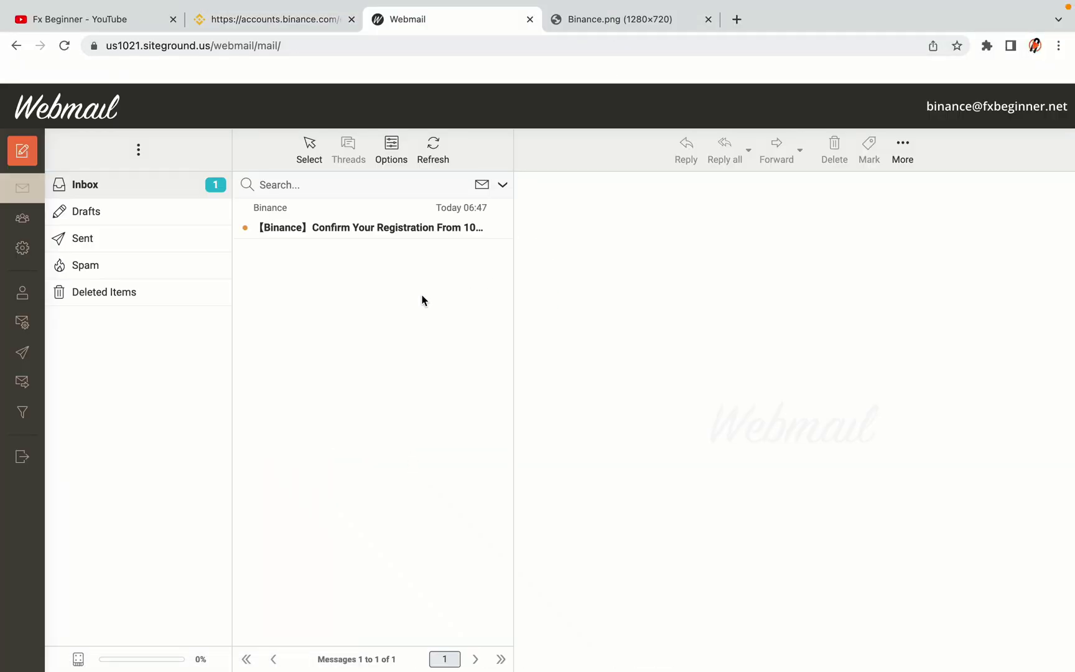
pyautogui.moveTo(370, 219)
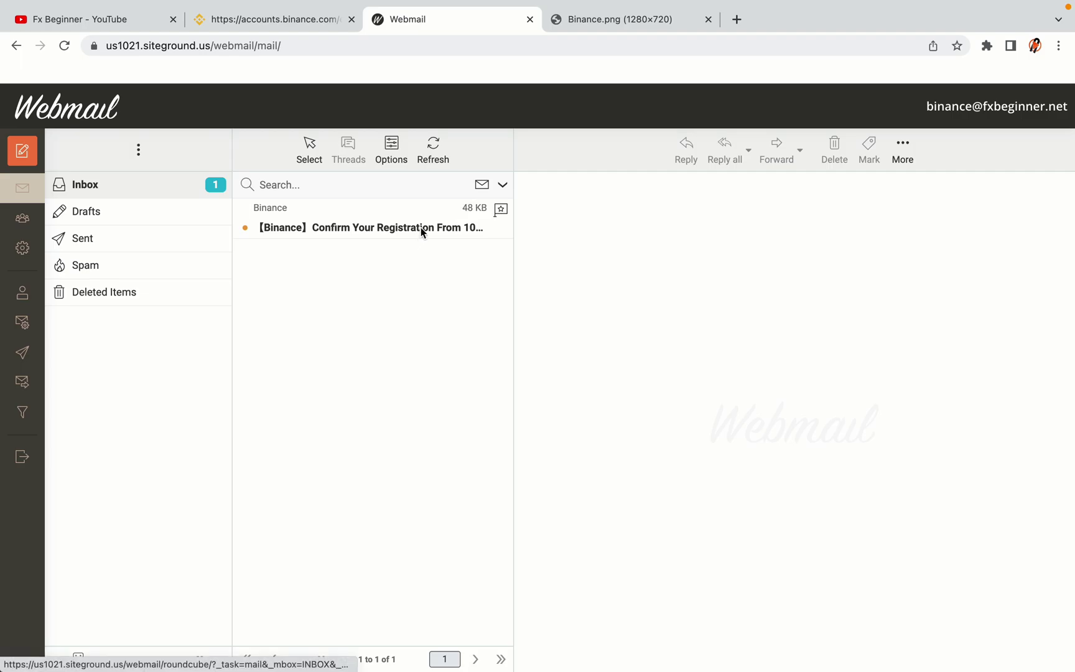
pyautogui.click(372, 226)
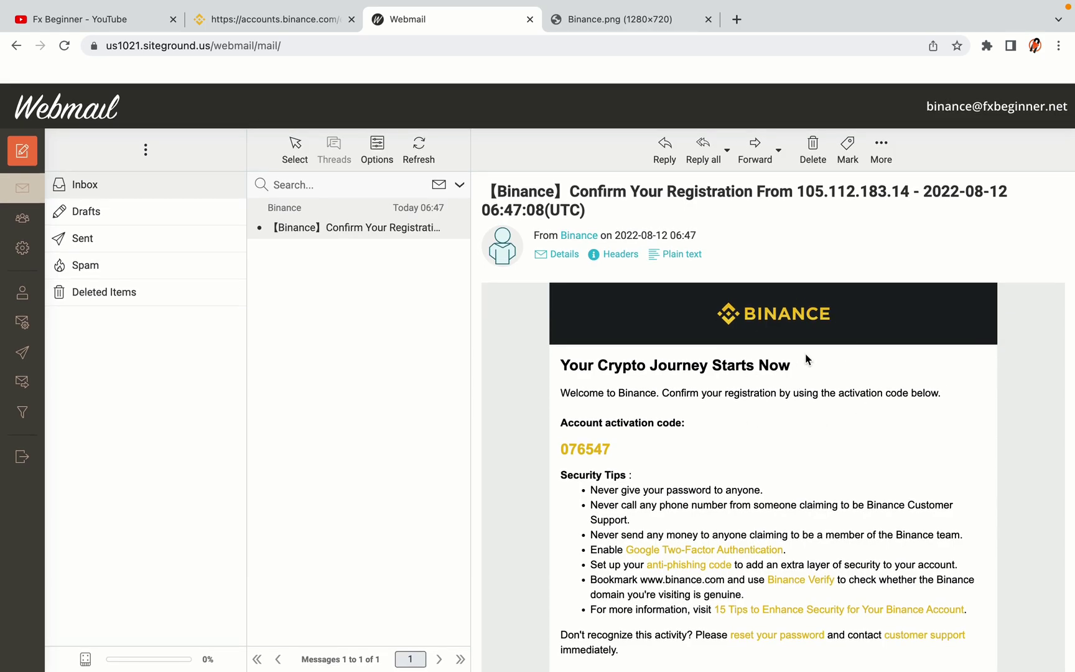
pyautogui.scroll(-3, 805, 359)
pyautogui.scroll(1, 805, 359)
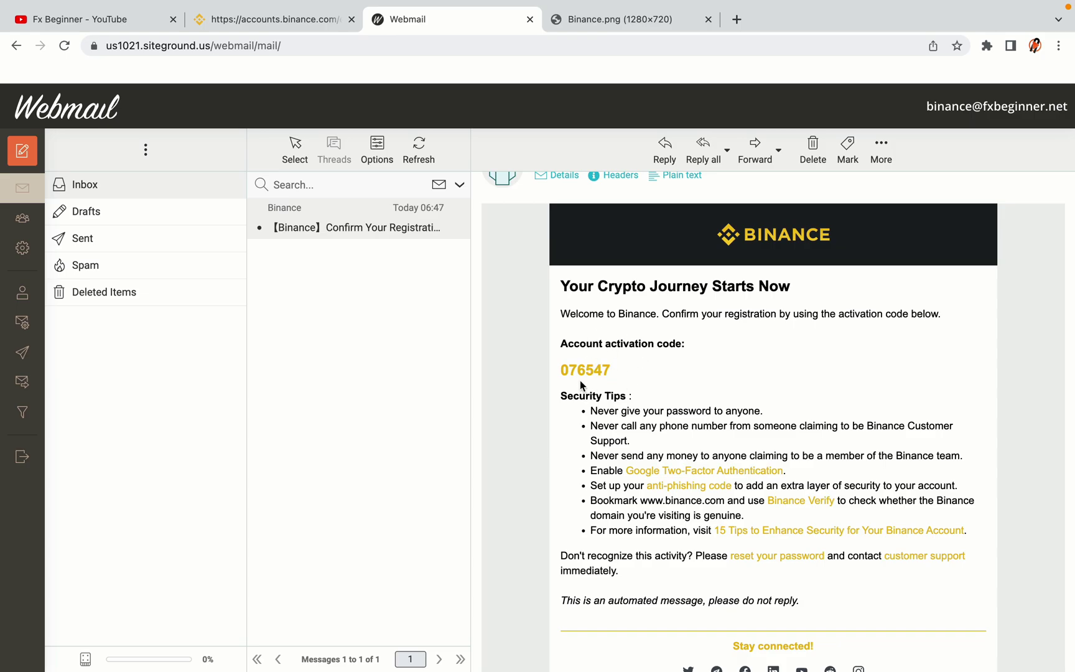
pyautogui.moveTo(560, 369); pyautogui.dragTo(615, 372)
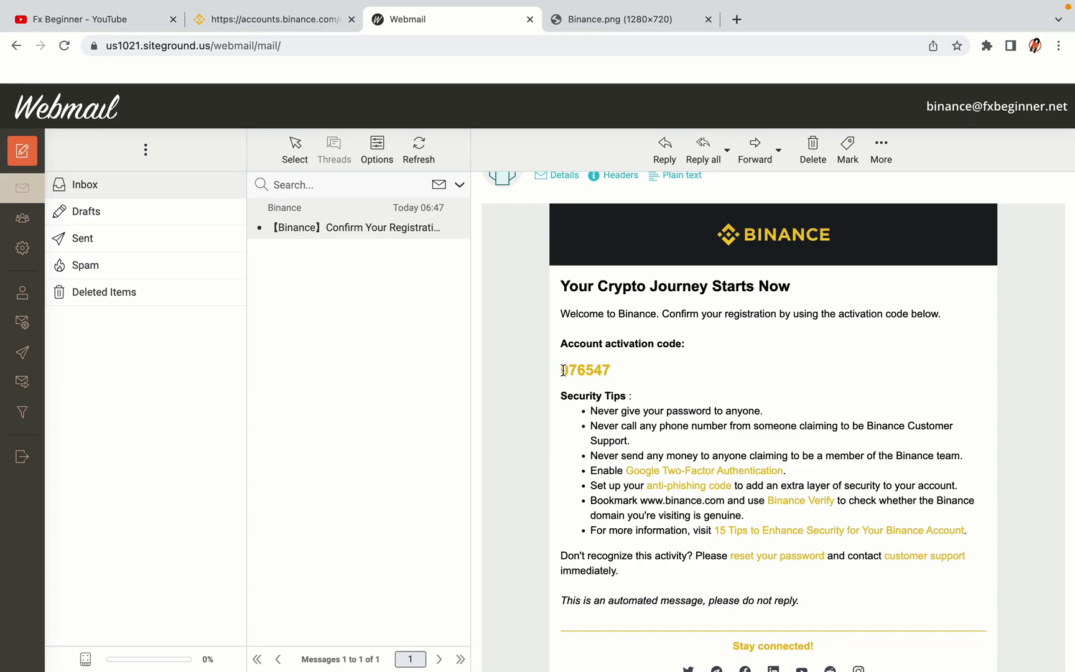
pyautogui.click(615, 369)
pyautogui.moveTo(562, 370); pyautogui.dragTo(605, 369)
pyautogui.rightClick(598, 370)
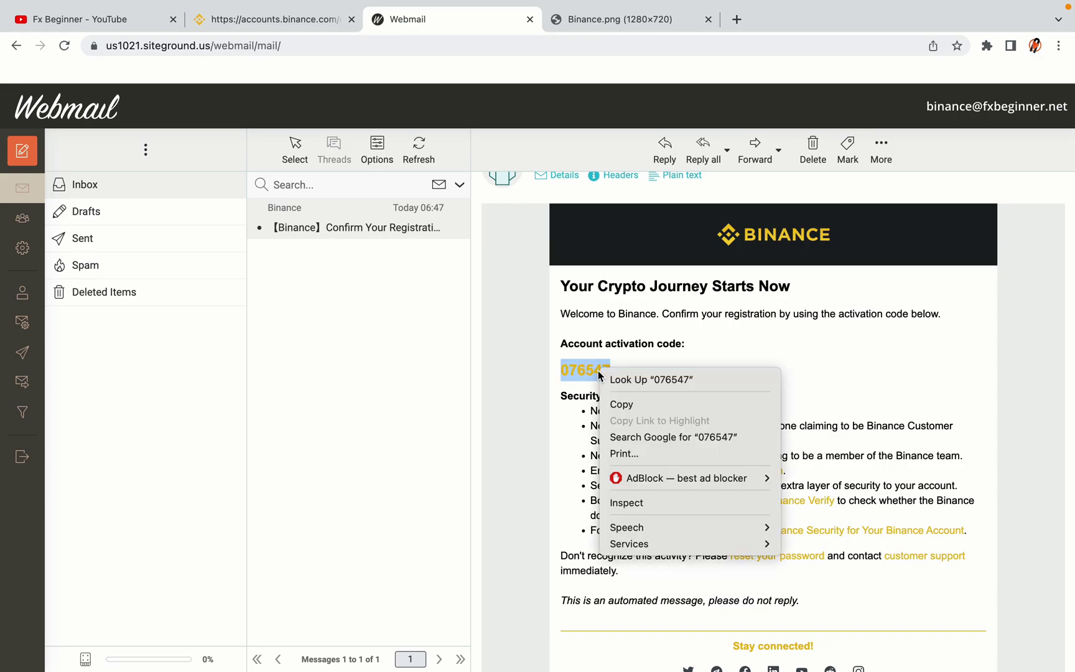
pyautogui.click(614, 400)
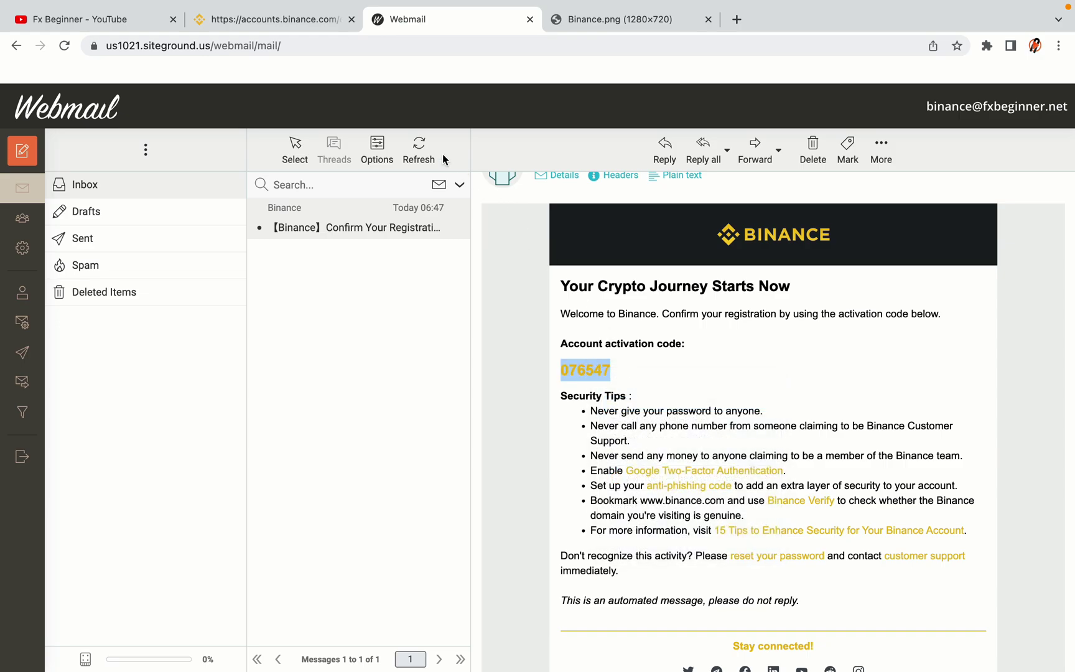
# Return to the Binance Email Verification page
pyautogui.click(280, 18)
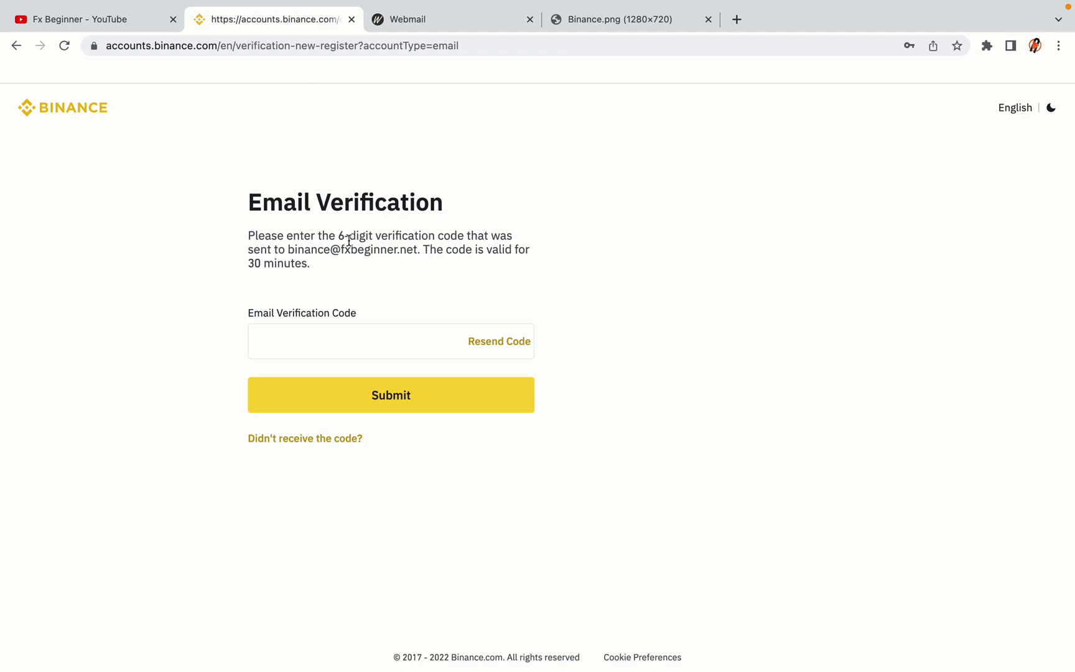
pyautogui.click(339, 337)
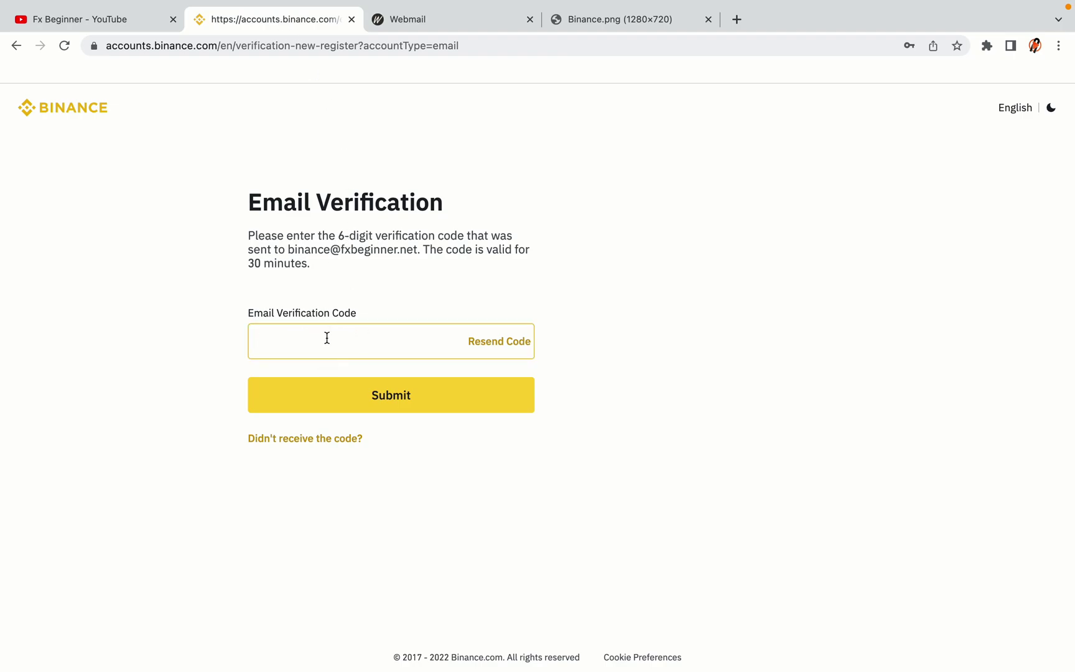
pyautogui.hotkey('ctrl', 'v')
pyautogui.click(189, 321)
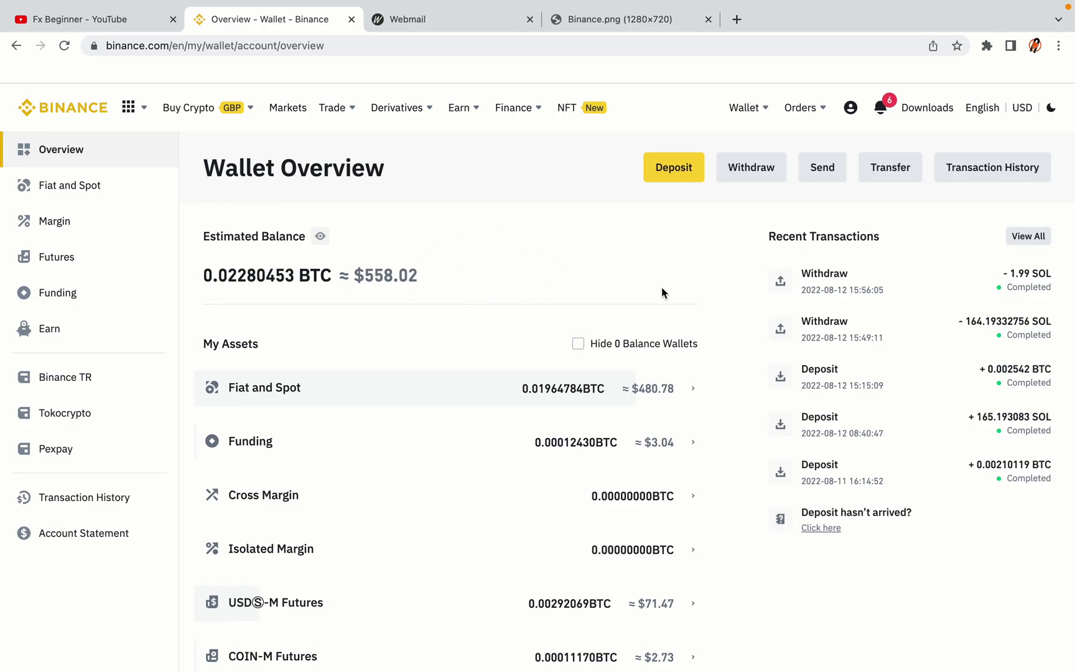
pyautogui.scroll(-3, 661, 287)
pyautogui.scroll(-3, 661, 291)
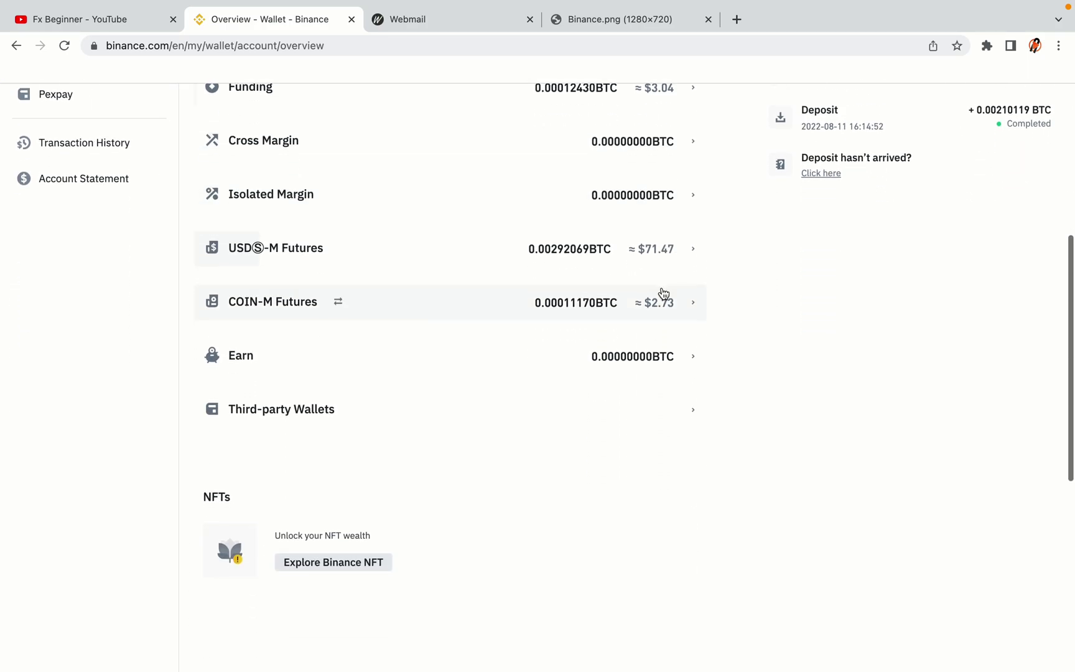
pyautogui.scroll(1, 661, 291)
pyautogui.scroll(4, 661, 291)
pyautogui.scroll(1, 661, 291)
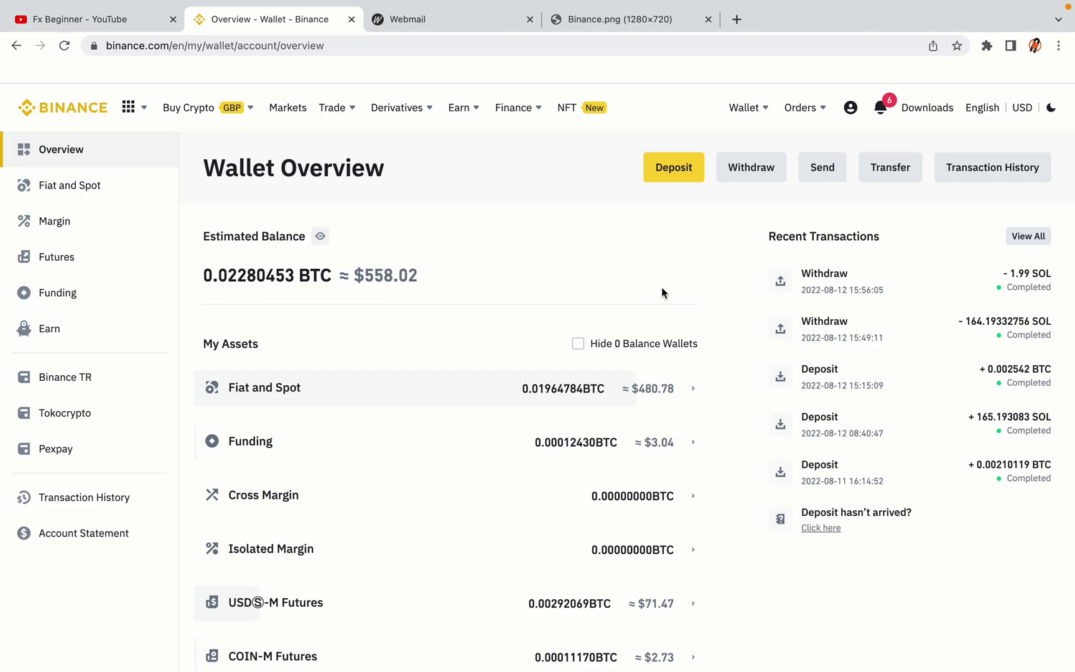